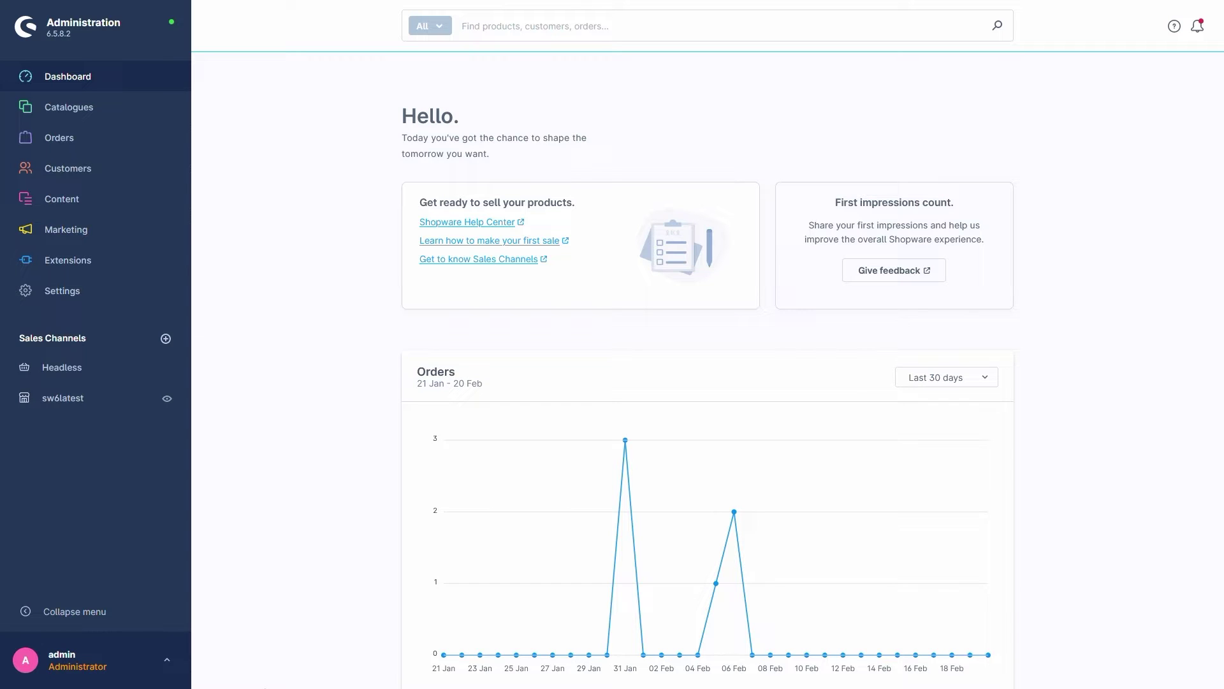
# - Open the Orders overview and bring up the actions menu for order 10019
pyautogui.click(110, 142)
pyautogui.click(108, 169)
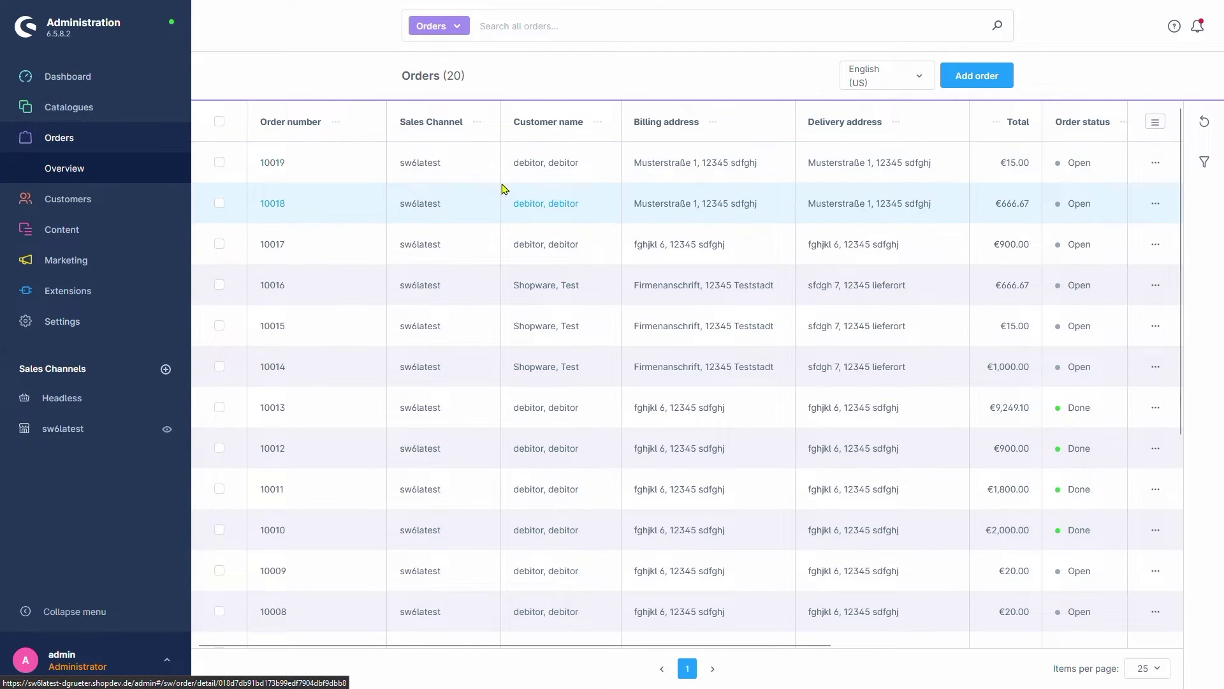
pyautogui.click(1156, 163)
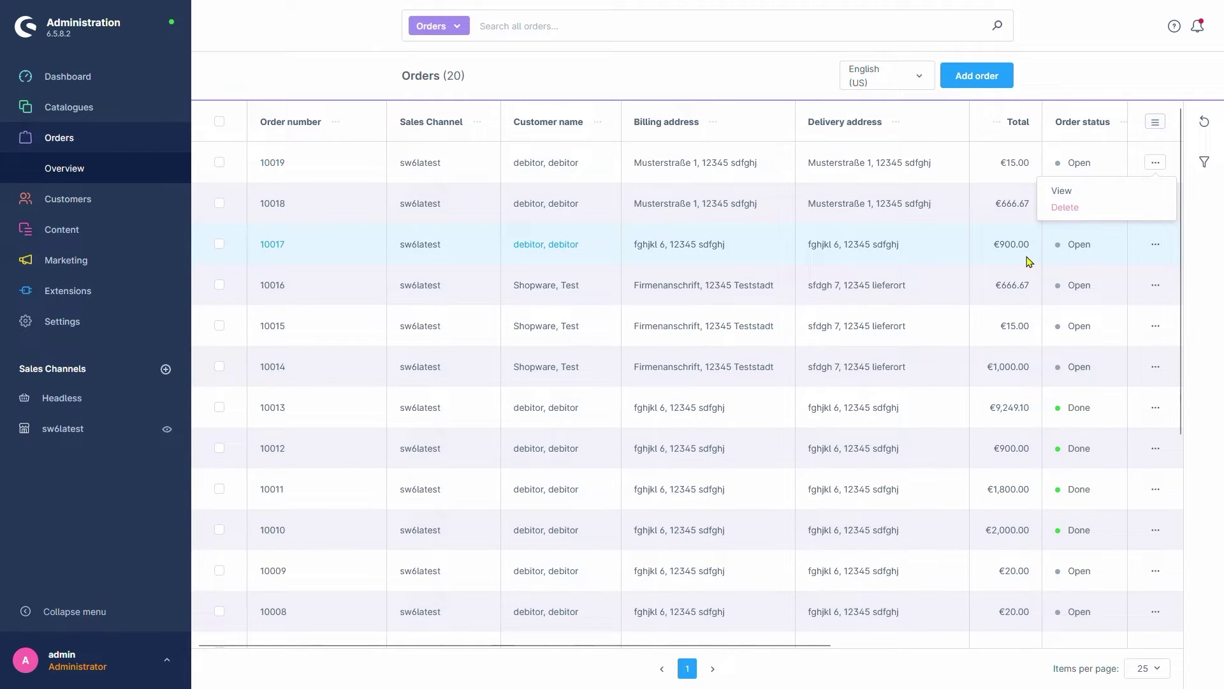
# - Open order 10019 and change its delivery status from Open to Shipped, confirming the update
pyautogui.click(273, 165)
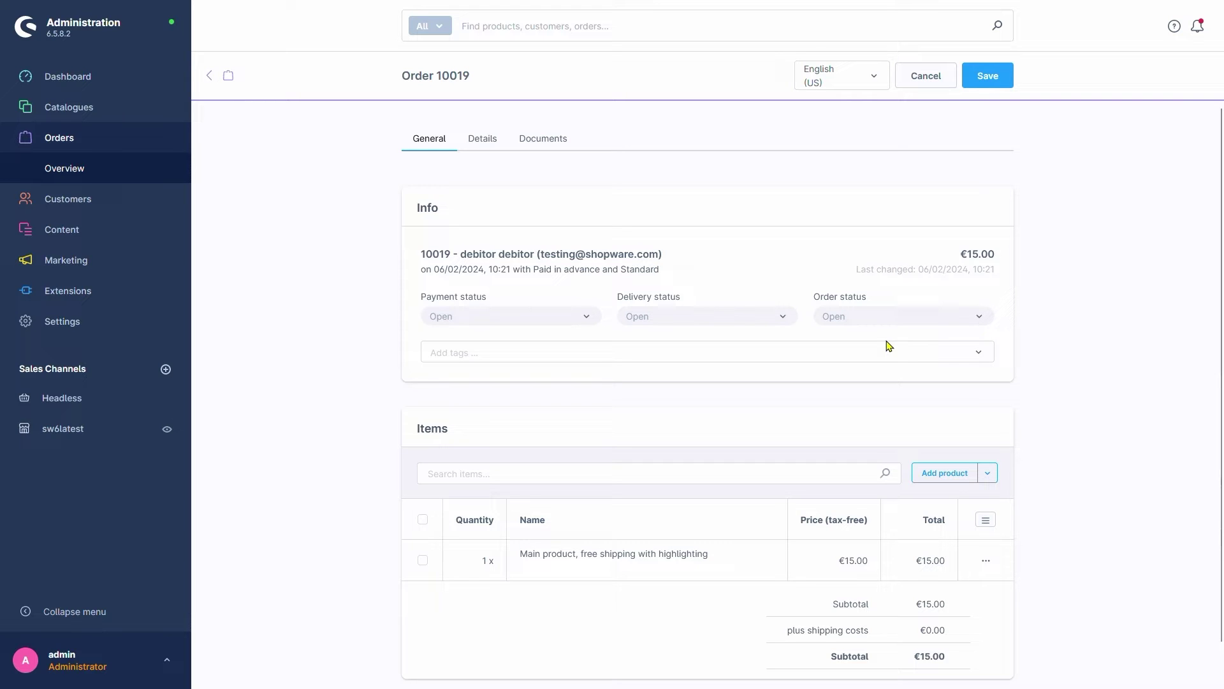
pyautogui.click(734, 313)
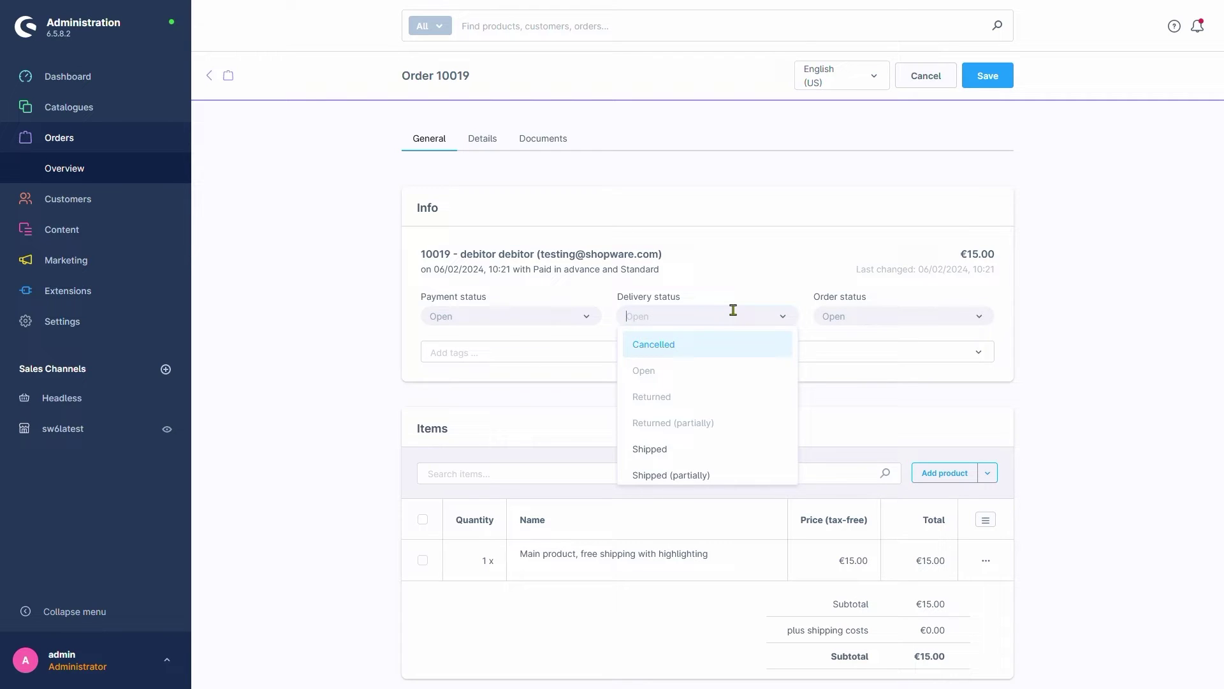
pyautogui.click(671, 450)
pyautogui.click(750, 458)
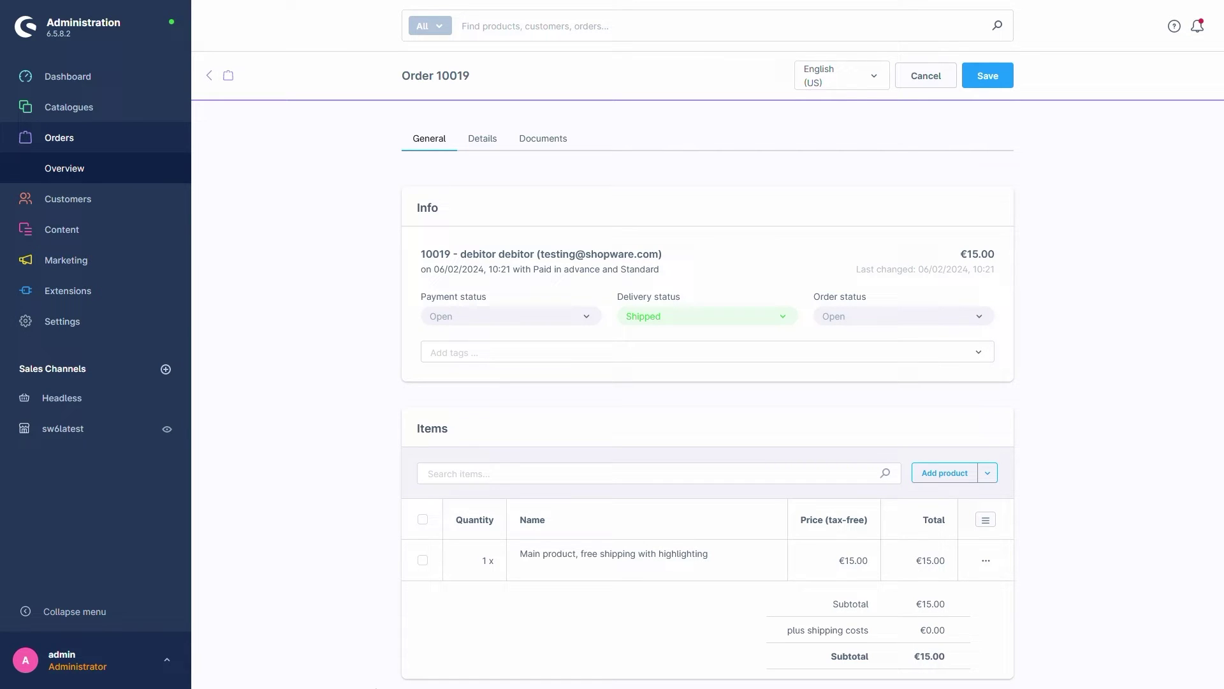
# - Review order 10019's Details tab, checking payment status options without changing them
pyautogui.click(477, 146)
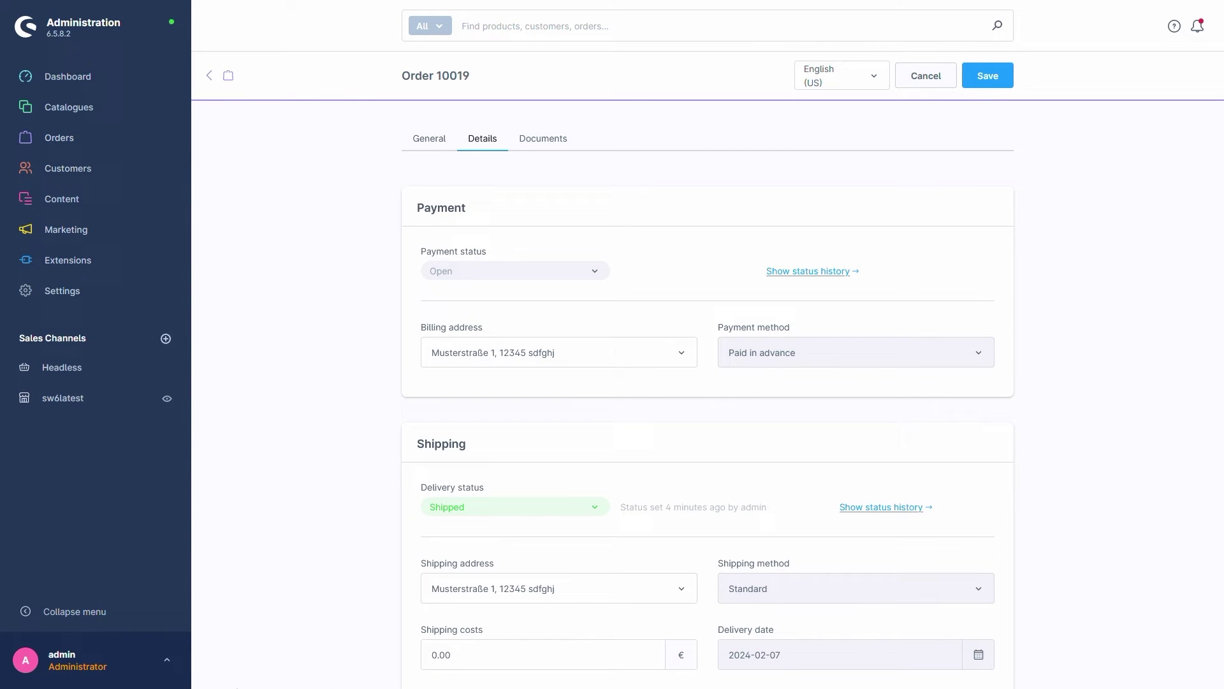
pyautogui.click(475, 271)
pyautogui.click(354, 293)
pyautogui.scroll(-3, 418, 582)
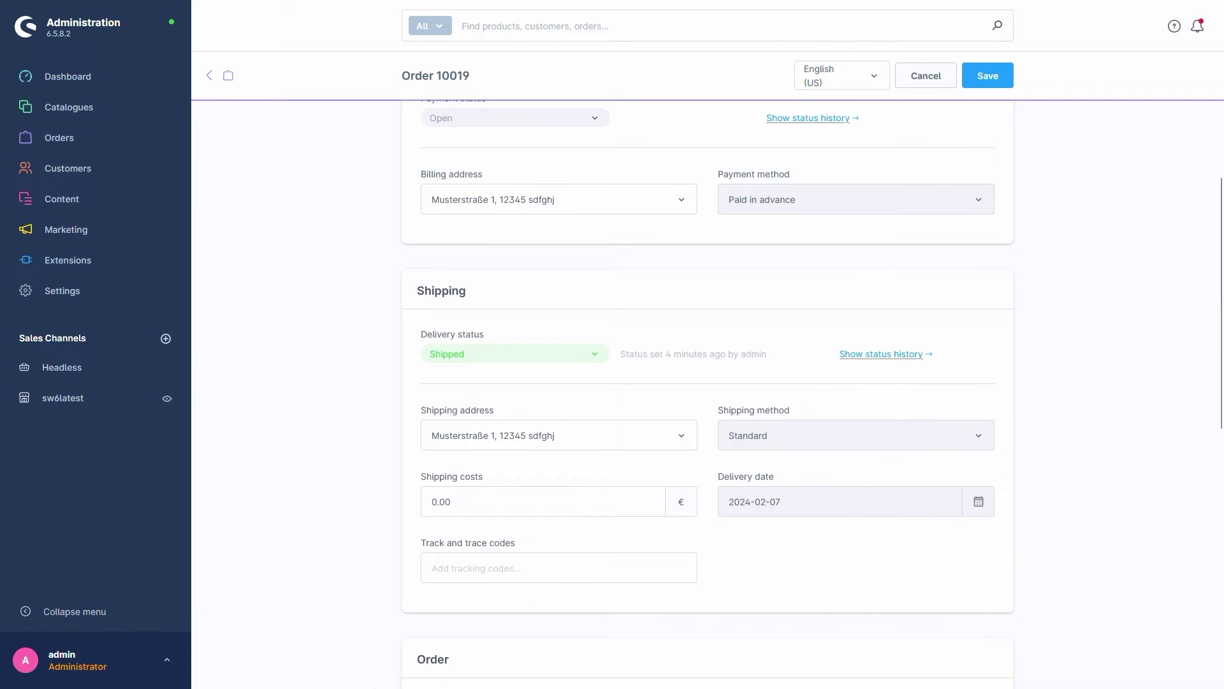
pyautogui.scroll(-7, 372, 687)
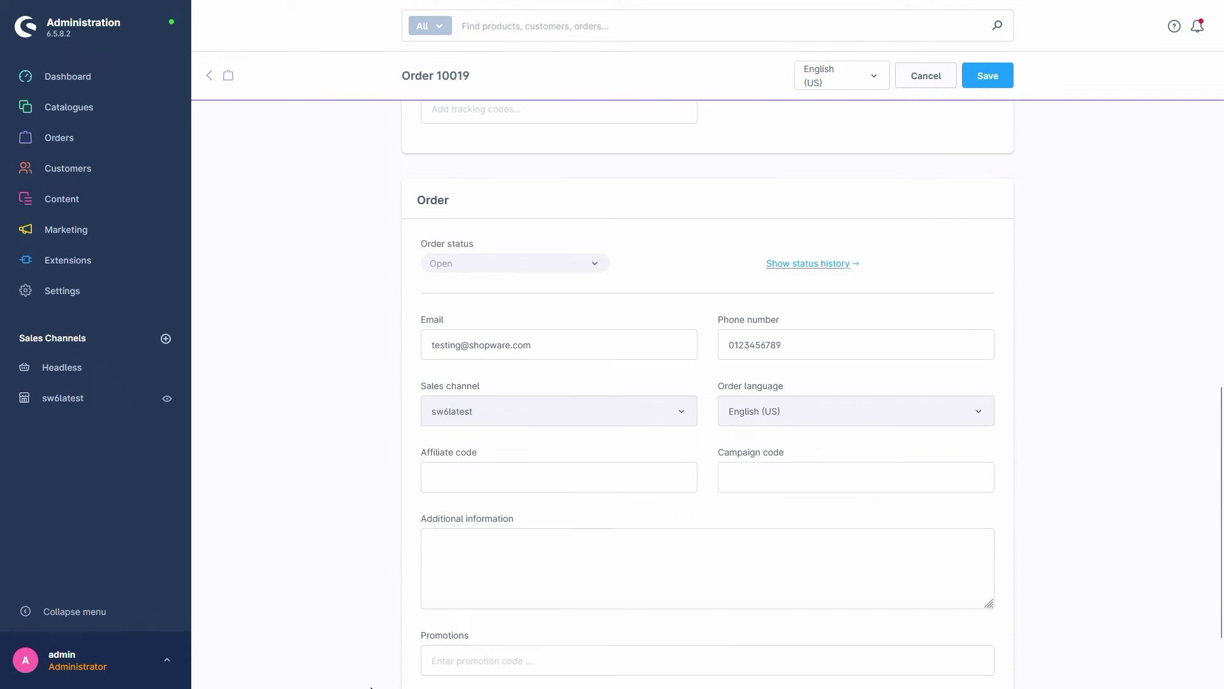
pyautogui.scroll(-1, 373, 687)
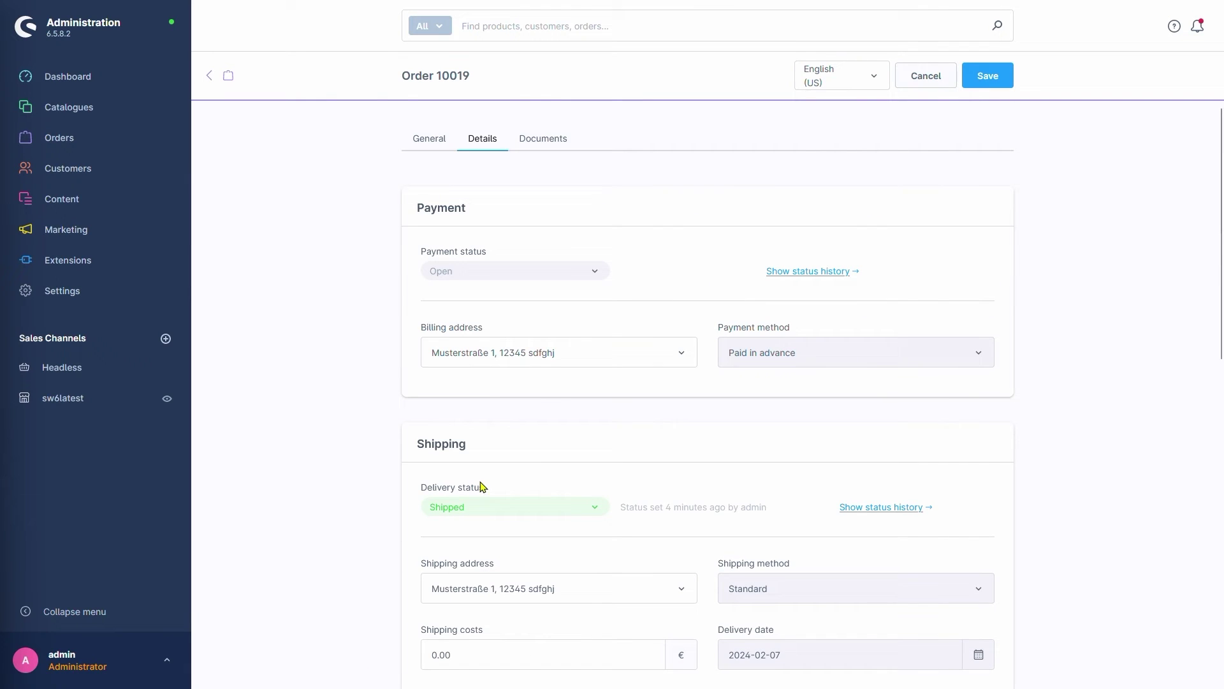
# - Start a new Invoice document for order 10019, reaching the RE100004 settings dated 2024-02-20
pyautogui.click(522, 138)
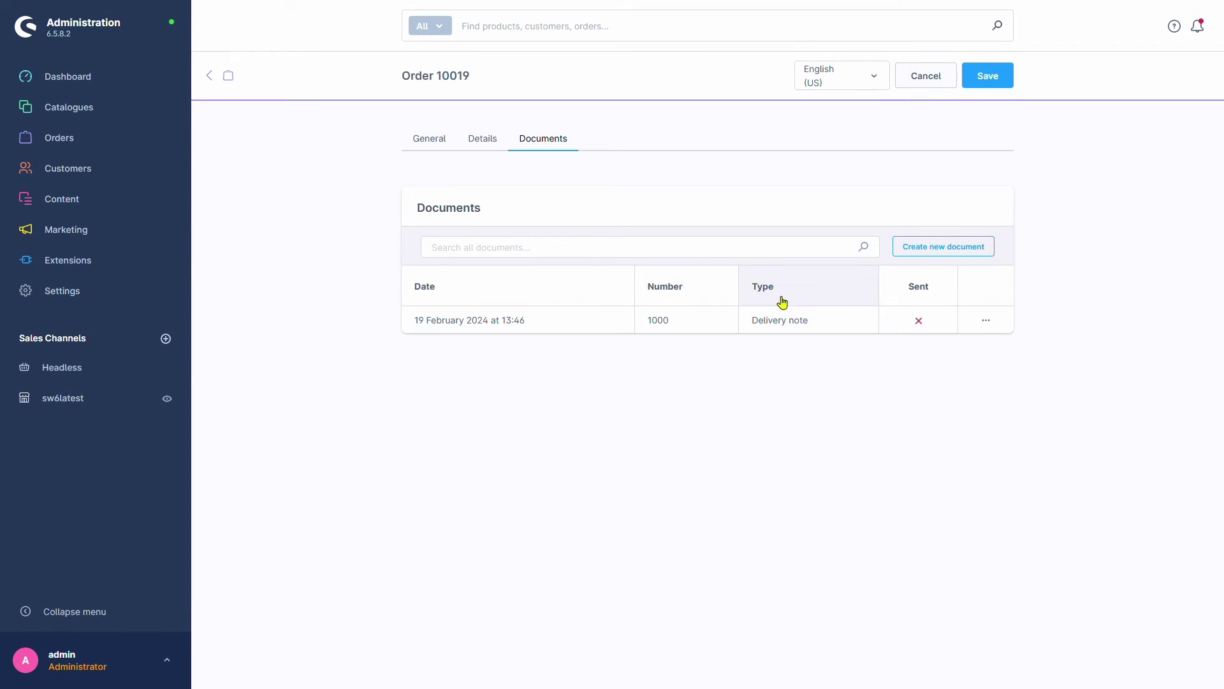
pyautogui.click(918, 252)
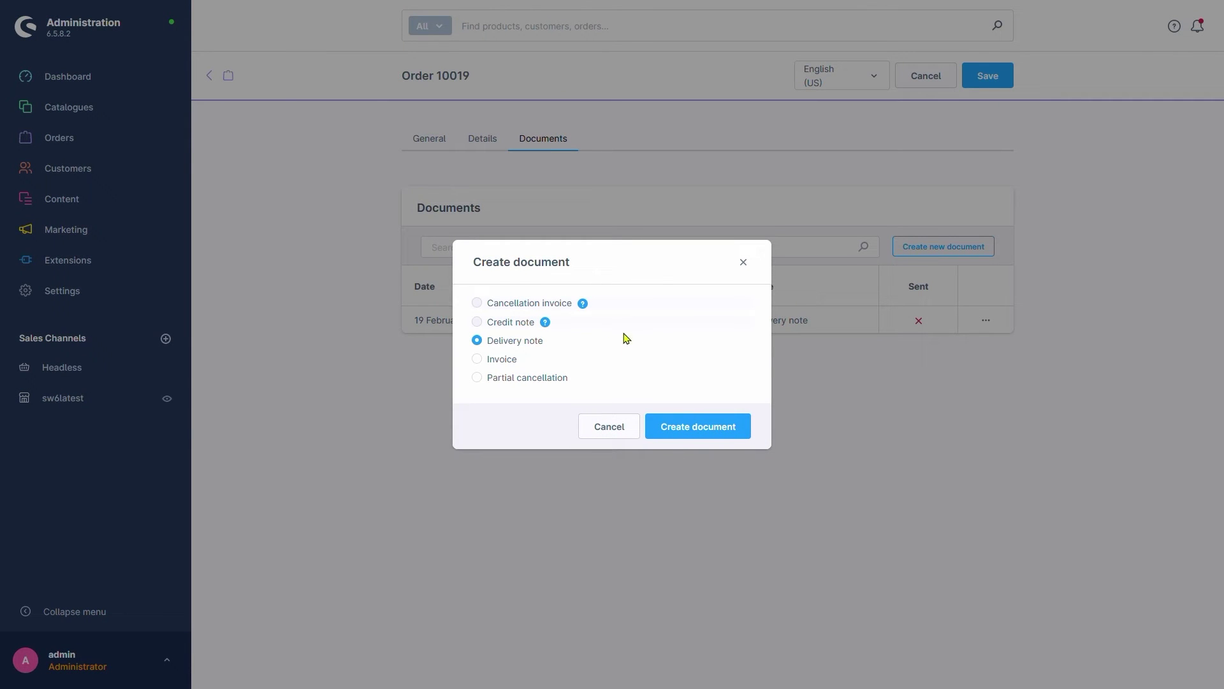
pyautogui.click(498, 365)
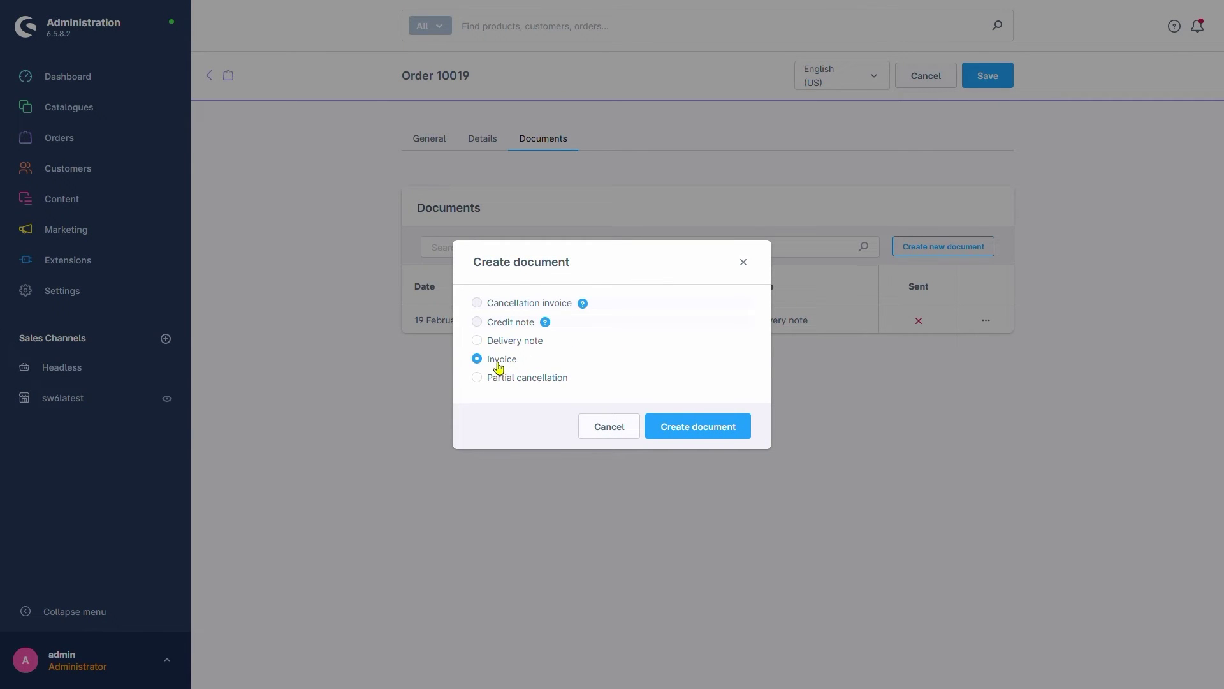
pyautogui.click(683, 437)
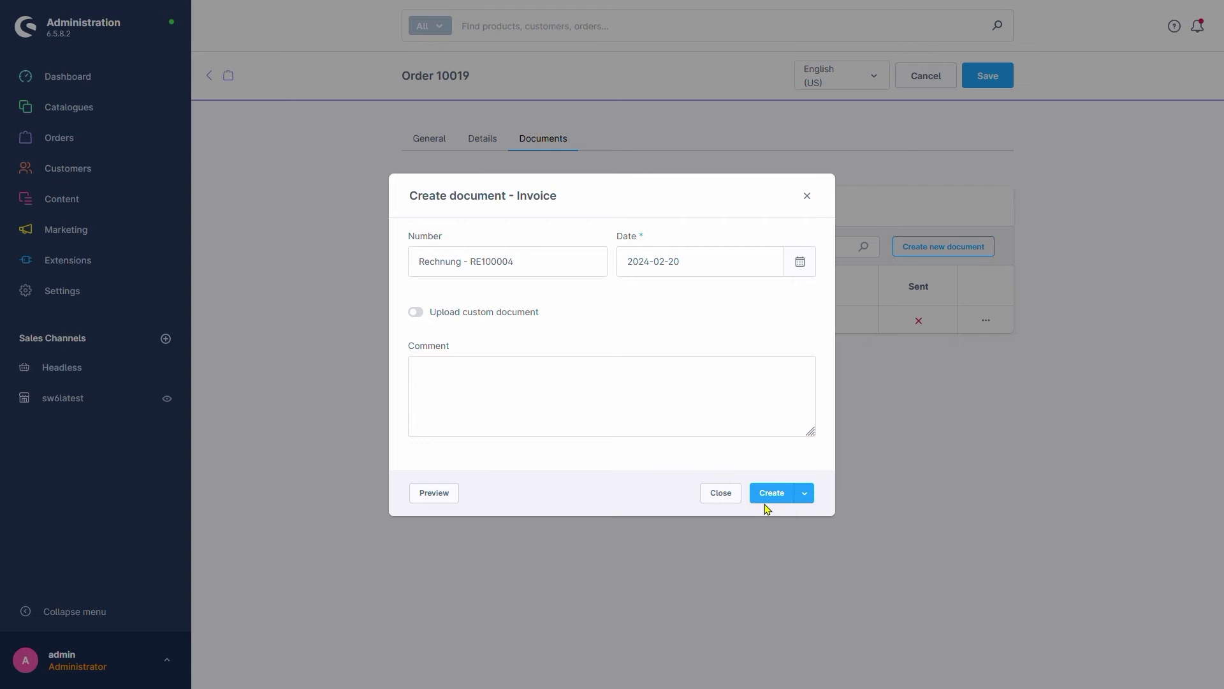
pyautogui.click(804, 494)
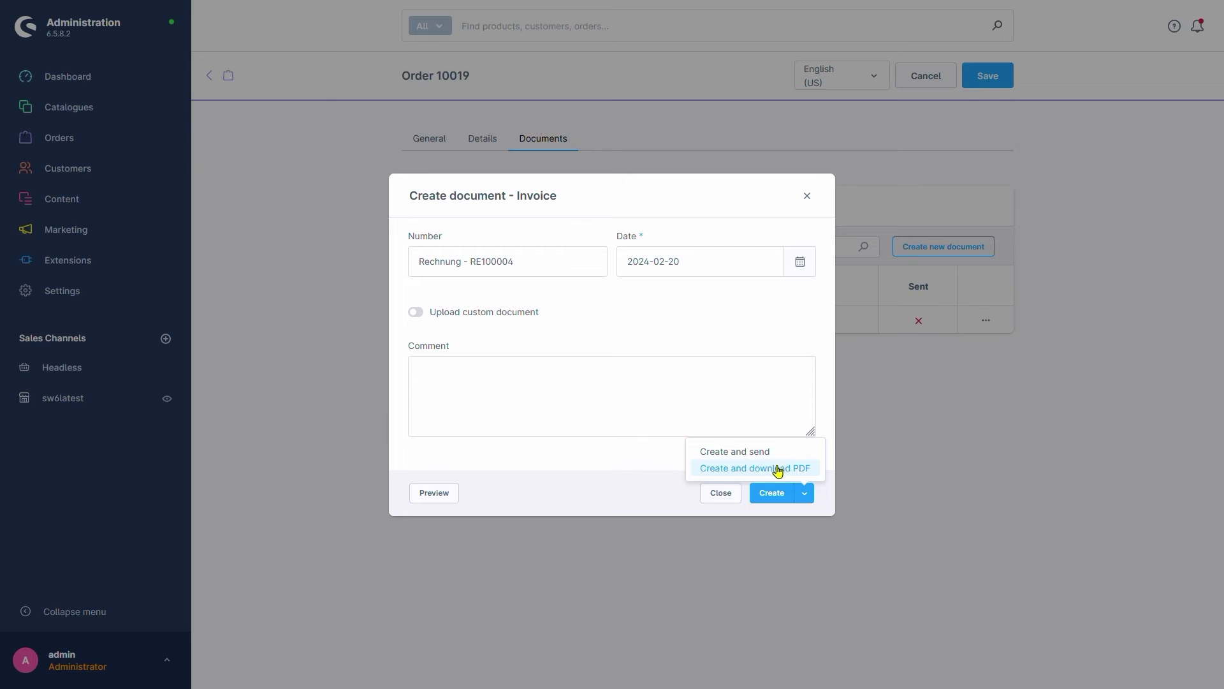
pyautogui.click(662, 498)
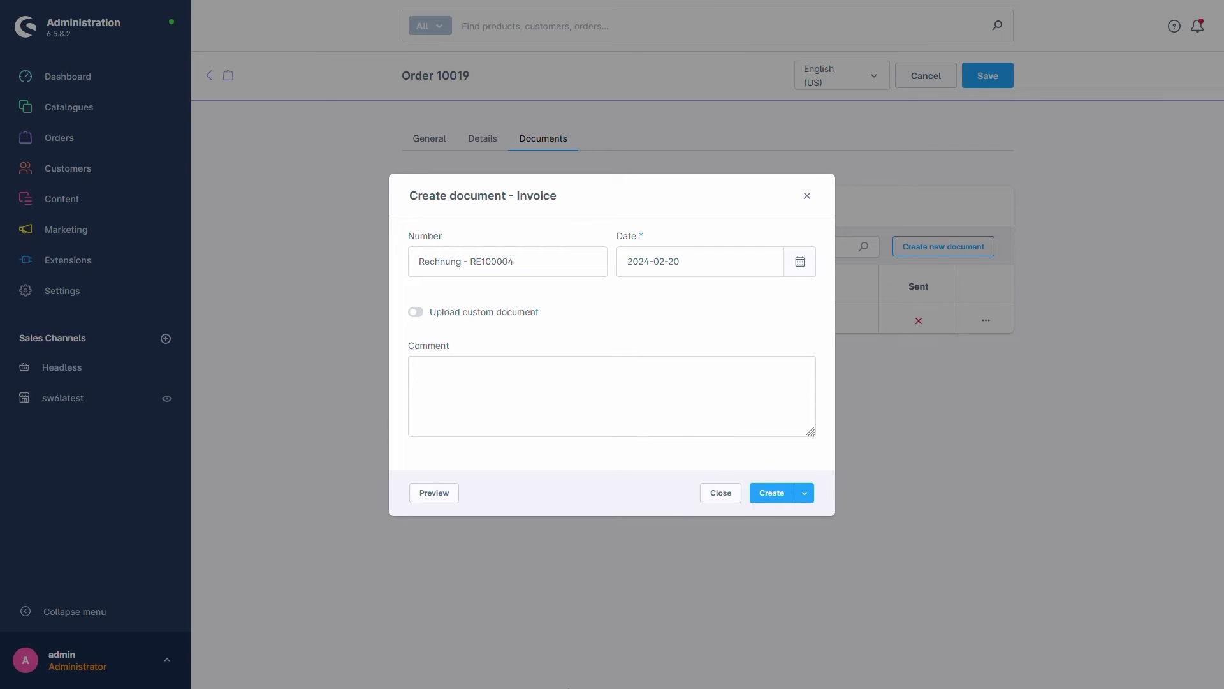
pyautogui.click(769, 503)
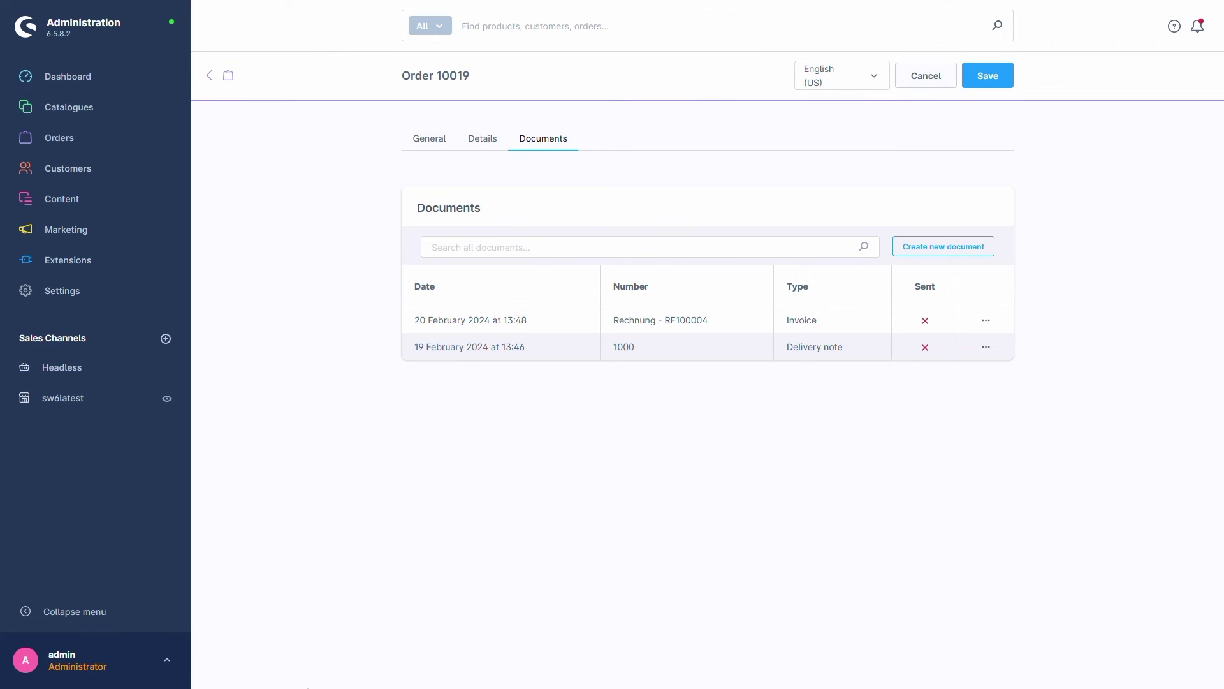
pyautogui.click(983, 322)
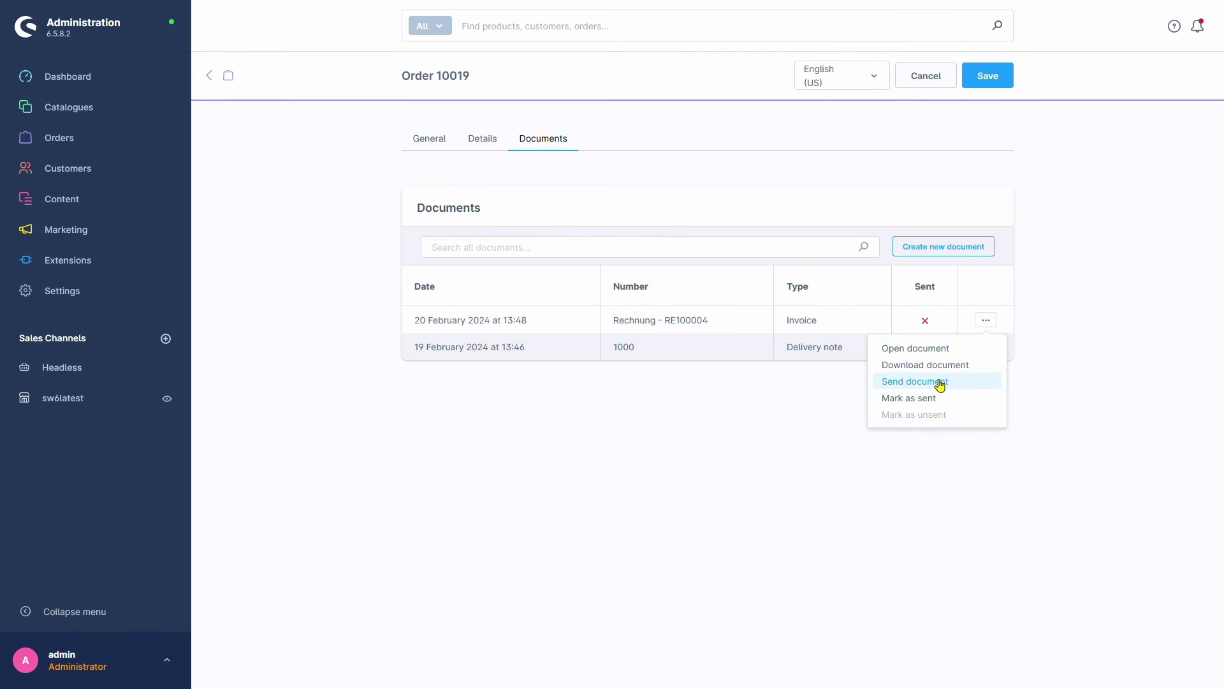
pyautogui.click(604, 463)
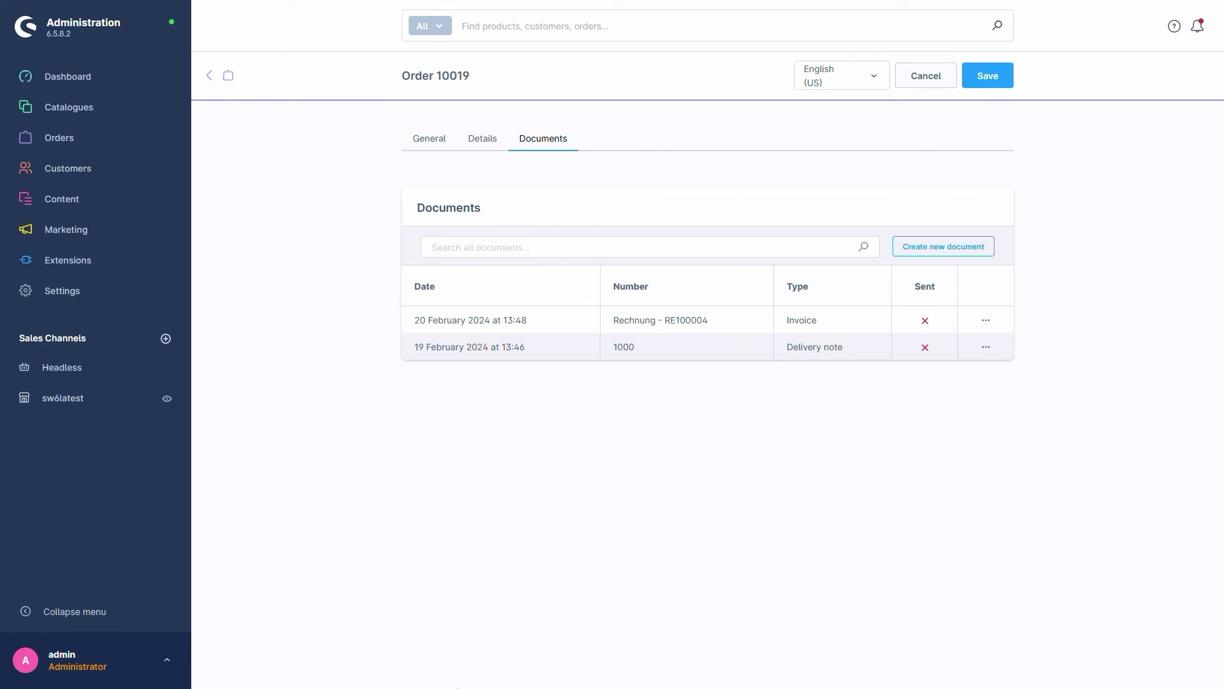
# - Add a line with quantity 2 of Variant product in Blue, size M
pyautogui.click(426, 146)
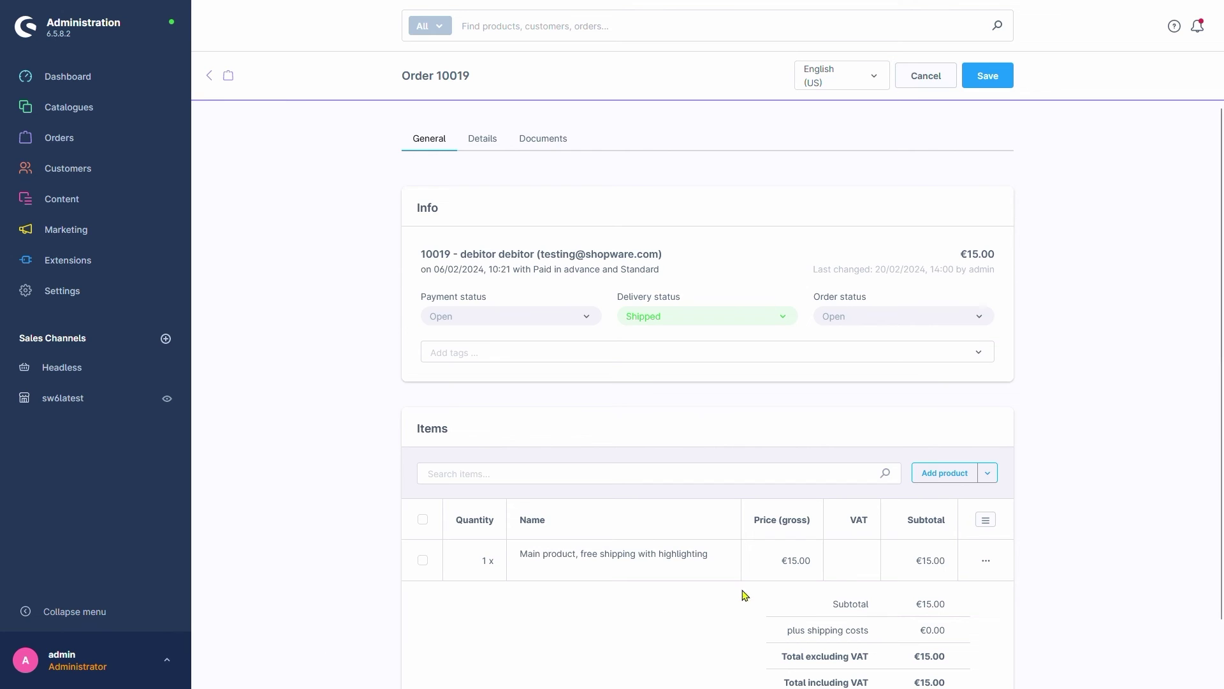
pyautogui.click(951, 472)
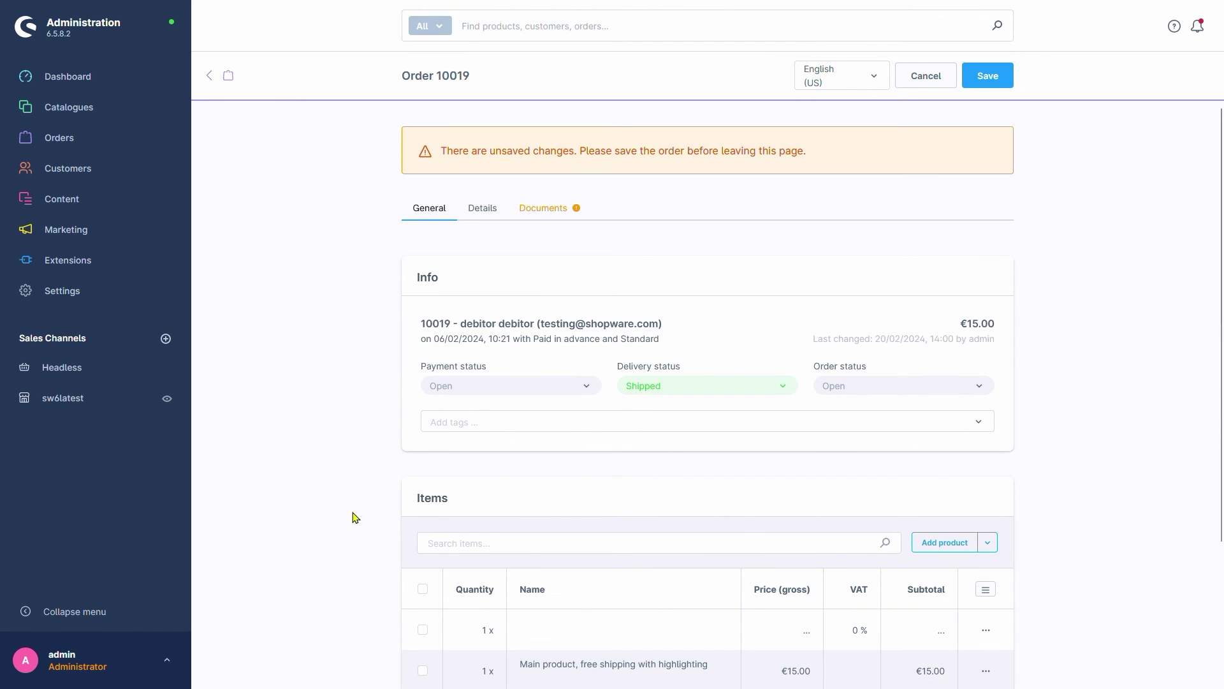
pyautogui.scroll(-3, 331, 514)
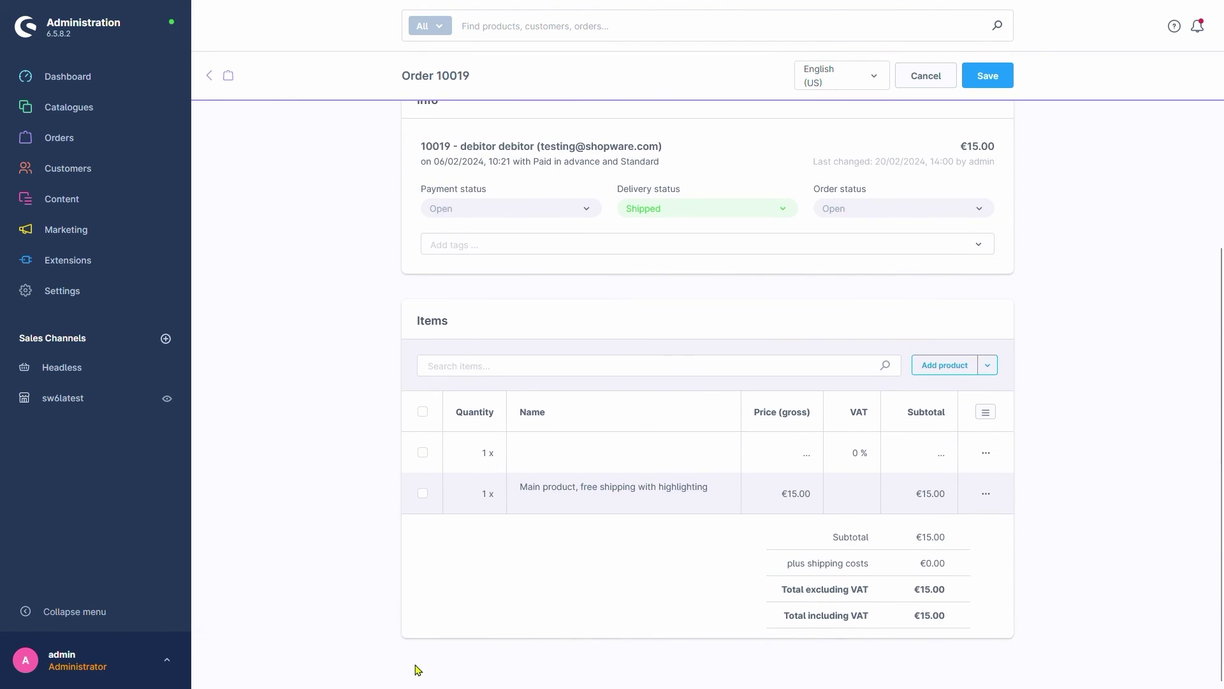
pyautogui.doubleClick(547, 454)
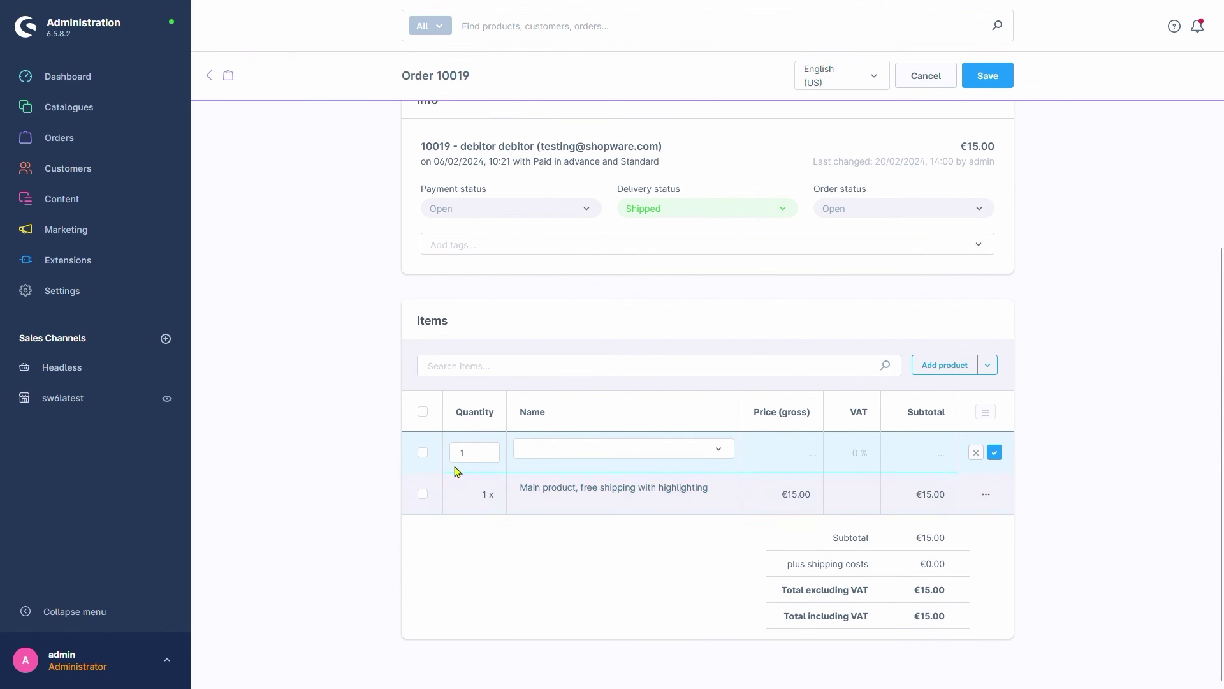
pyautogui.doubleClick(472, 451)
pyautogui.write('2')
pyautogui.click(579, 449)
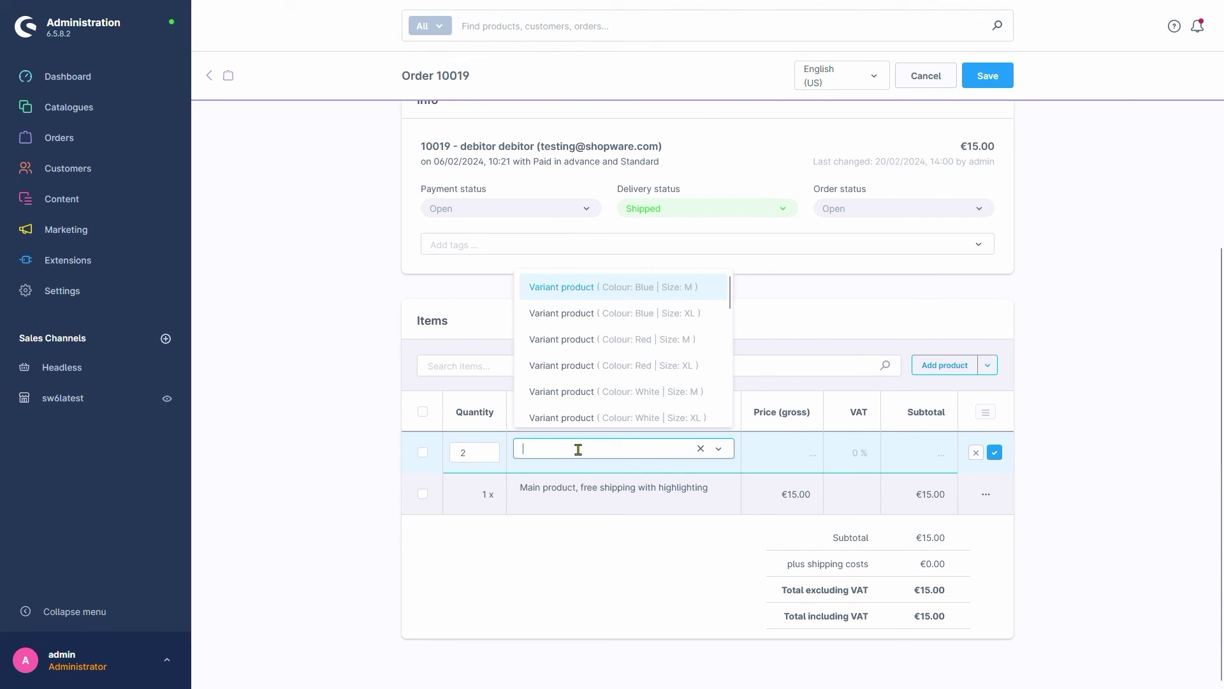
pyautogui.click(574, 292)
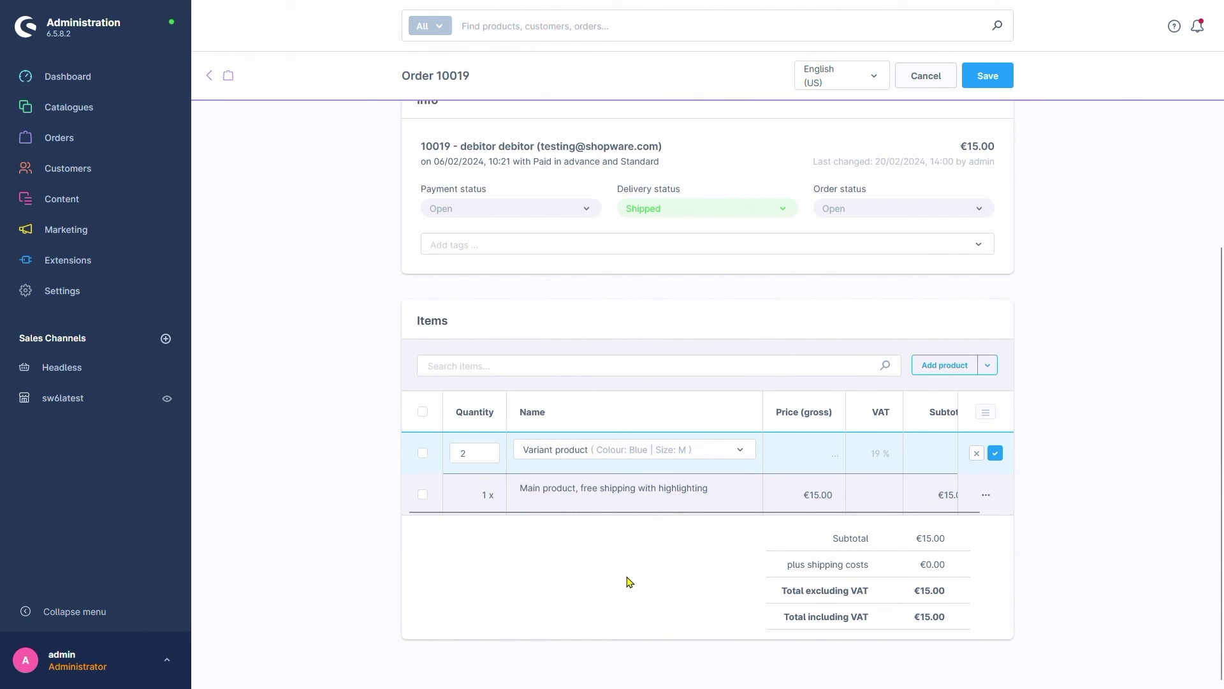
pyautogui.click(996, 453)
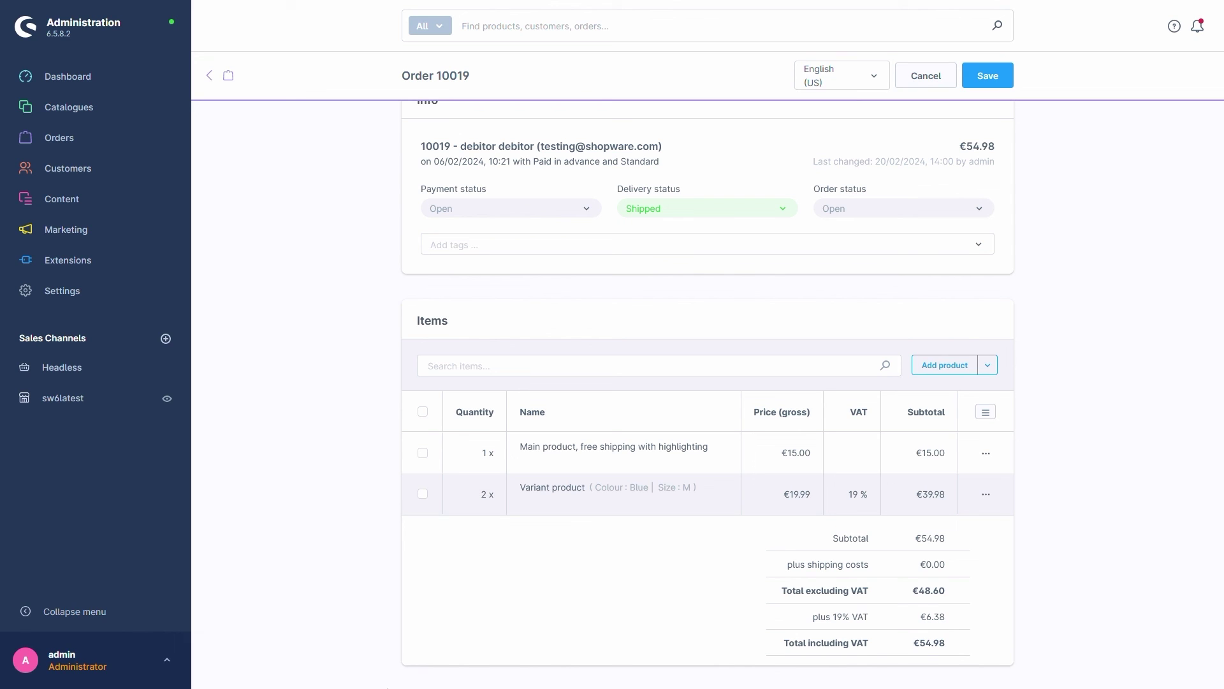
# - Change the Variant product line's price from 19.99 to 20
pyautogui.doubleClick(797, 493)
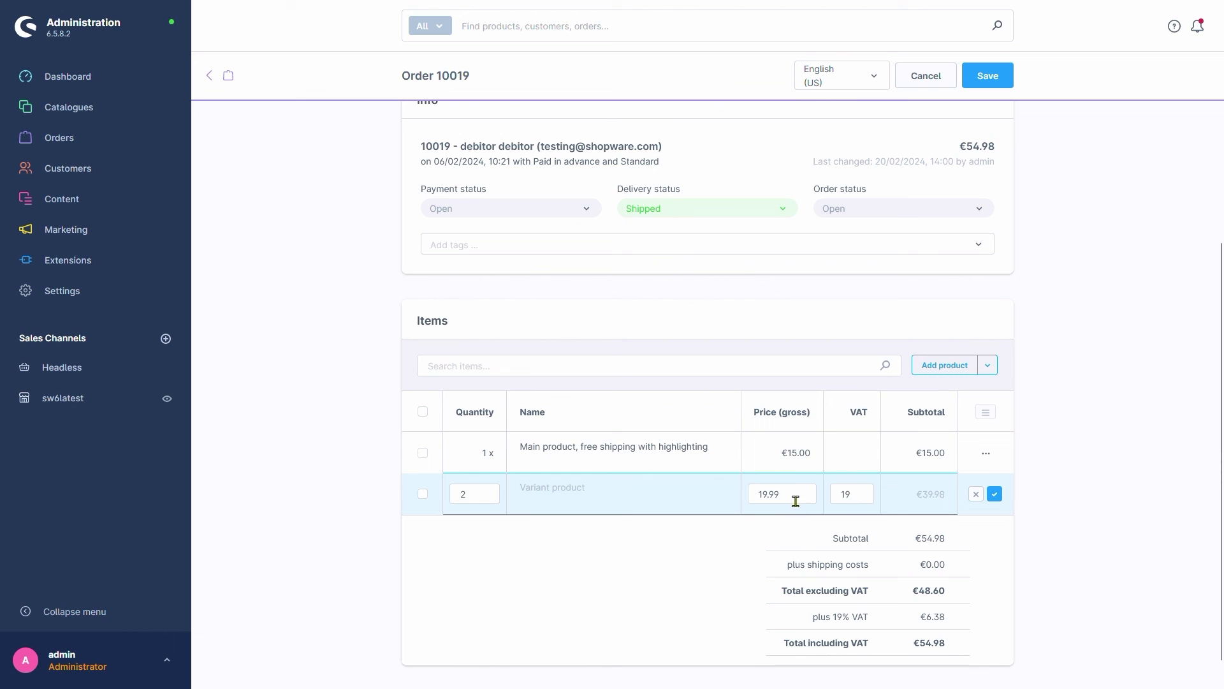
pyautogui.click(796, 500)
pyautogui.doubleClick(796, 500)
pyautogui.write('20')
pyautogui.click(994, 495)
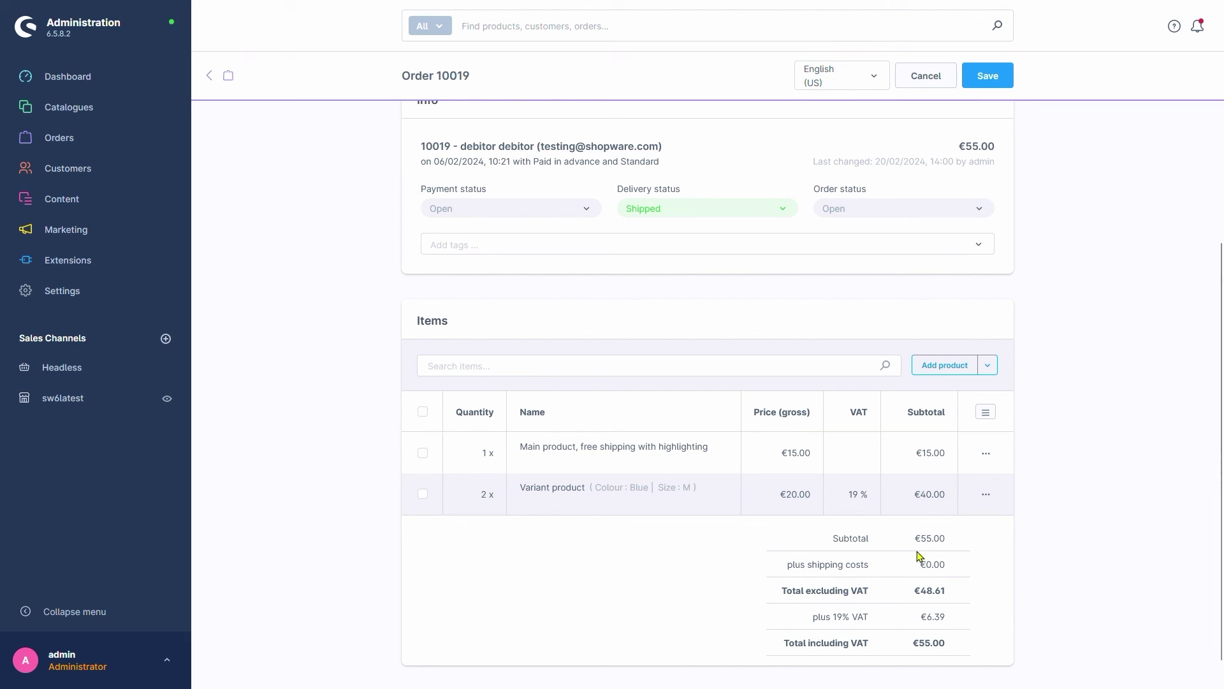
# - Check the Variant product line's actions menu, then close it without removing anything
pyautogui.click(986, 495)
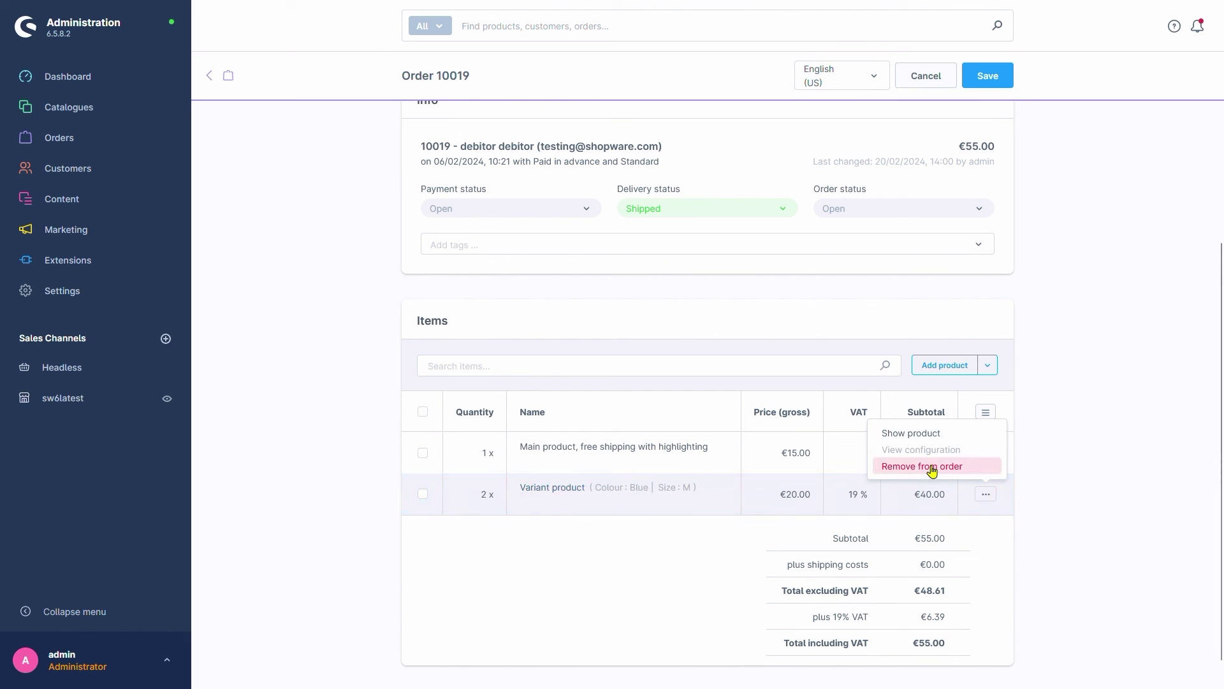
pyautogui.click(708, 577)
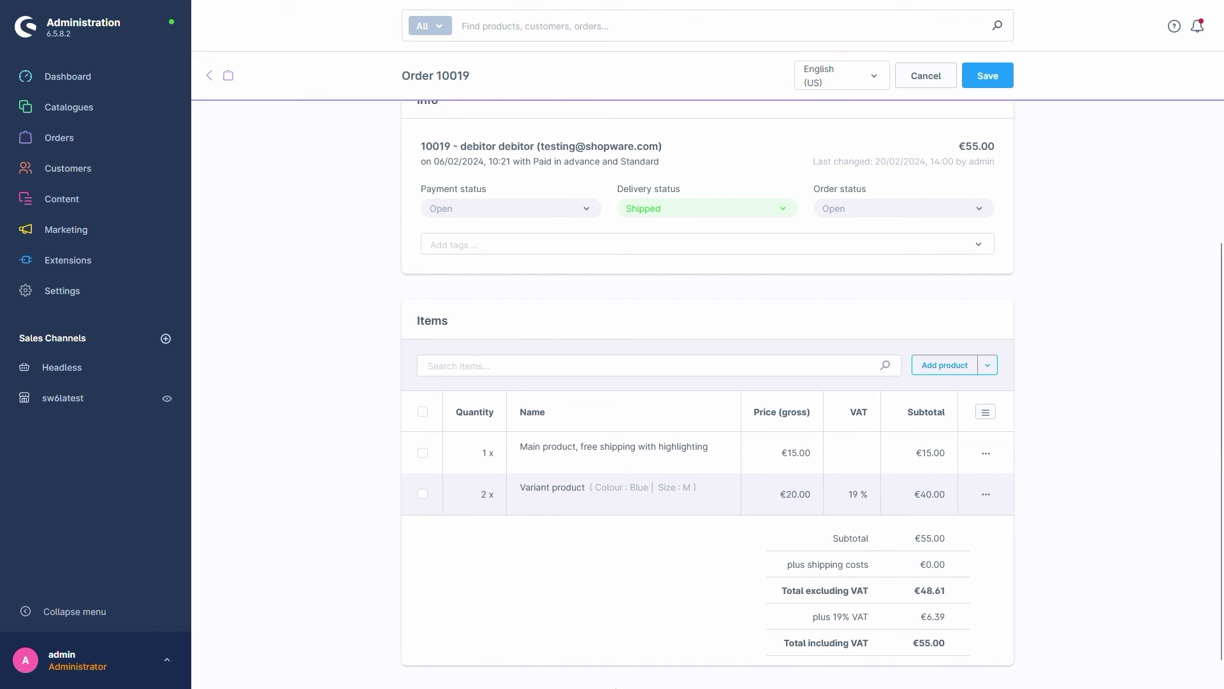